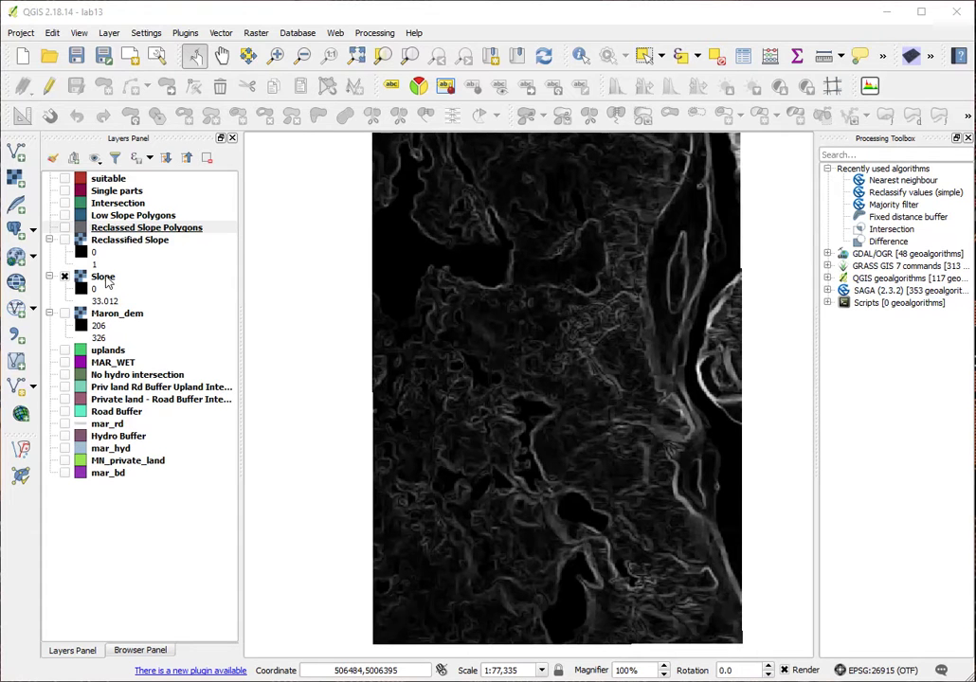
Step: Set the Slope layer's load min/max values option to Min / max in its style properties
left_click(105, 278)
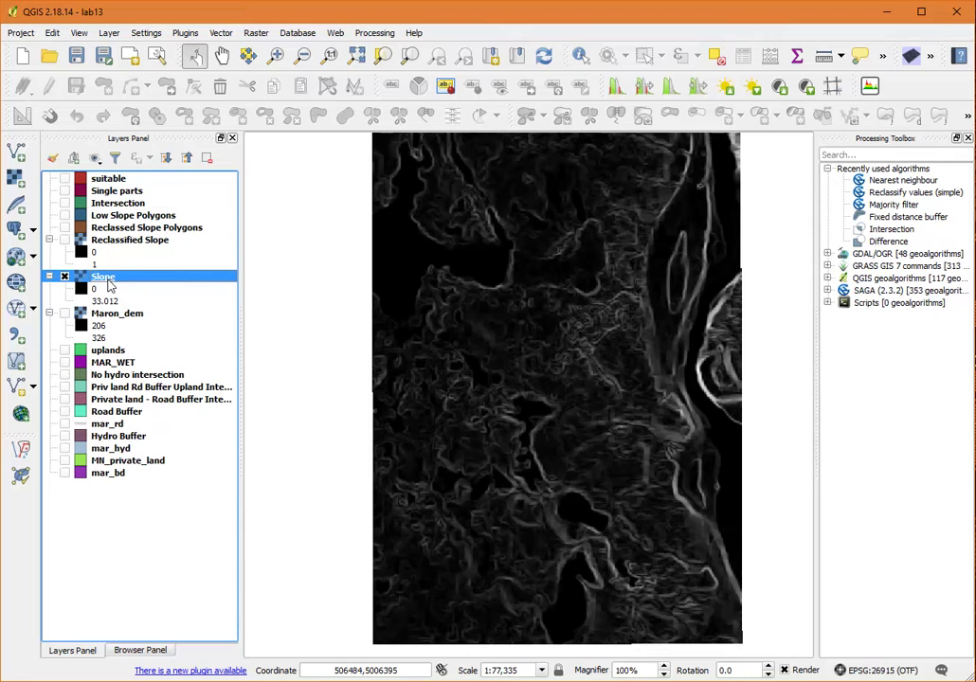
right_click(108, 285)
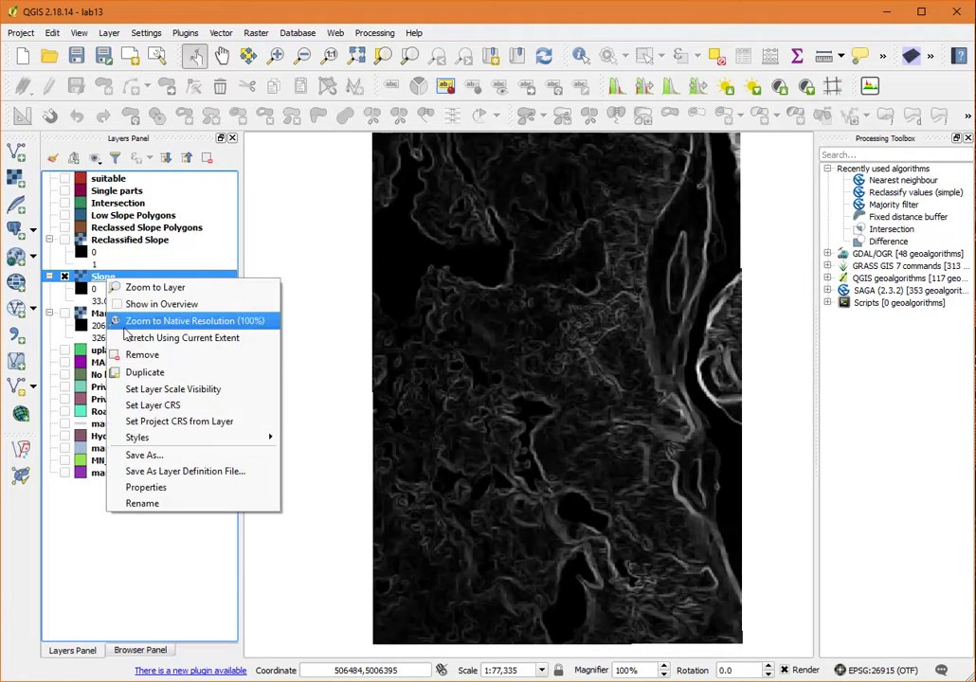
left_click(157, 489)
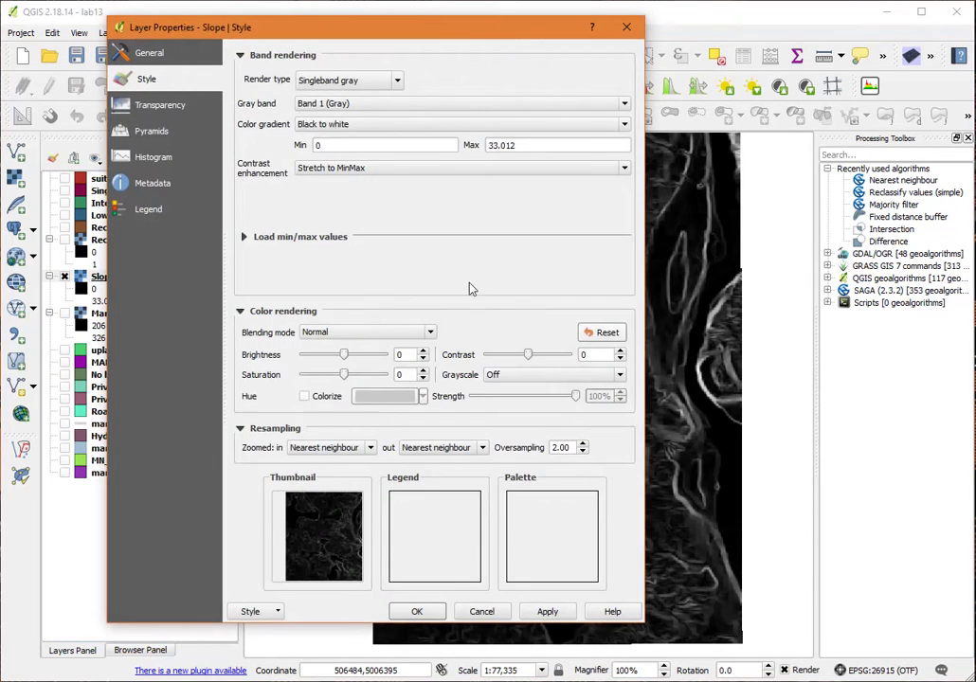
left_click(243, 239)
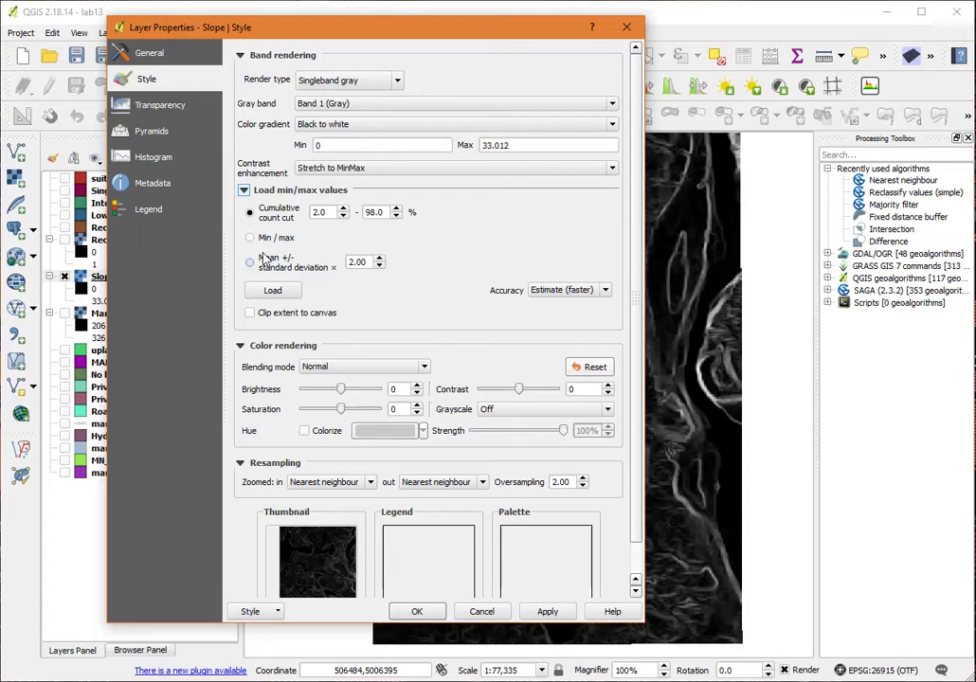
left_click(254, 238)
left_click(424, 614)
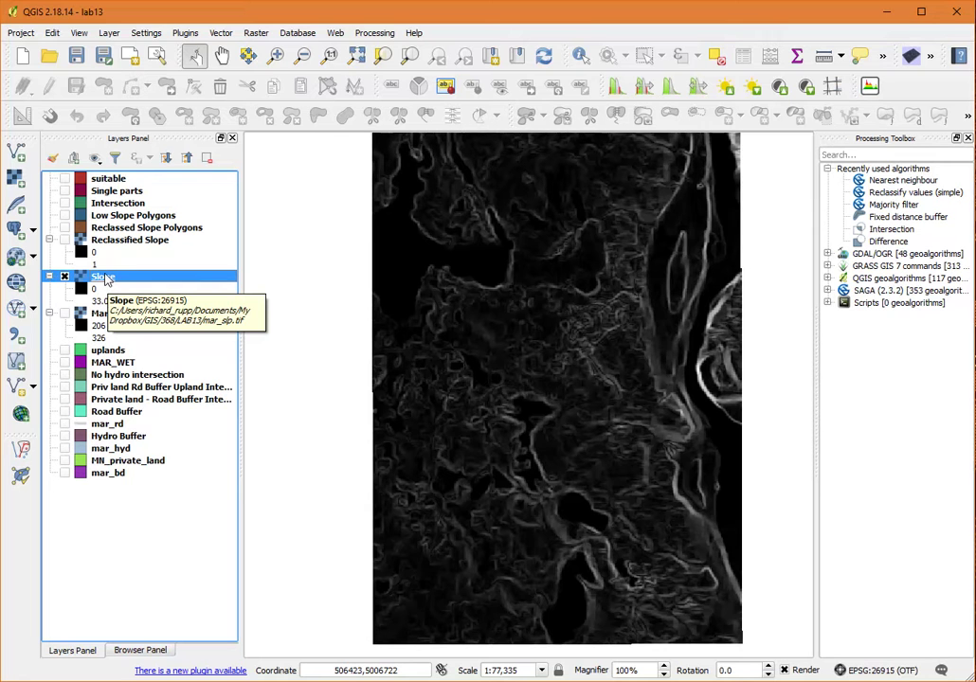
Step: Build the raster calculator expression "Slope@1" <= 3 and cancel the calculation without creating an output layer
left_click(257, 33)
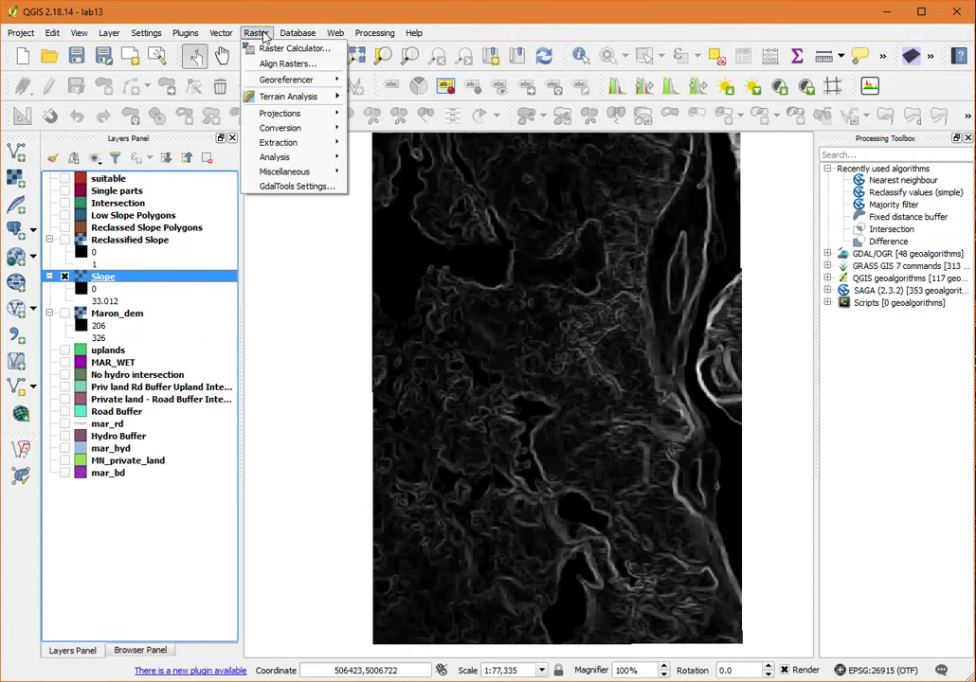
left_click(277, 49)
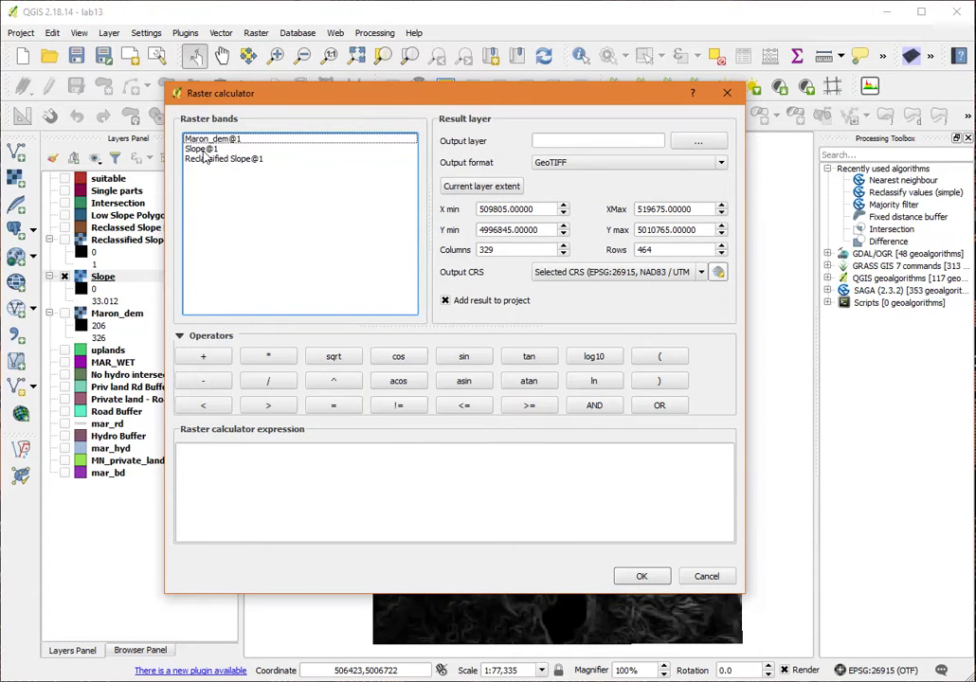
double_click(203, 150)
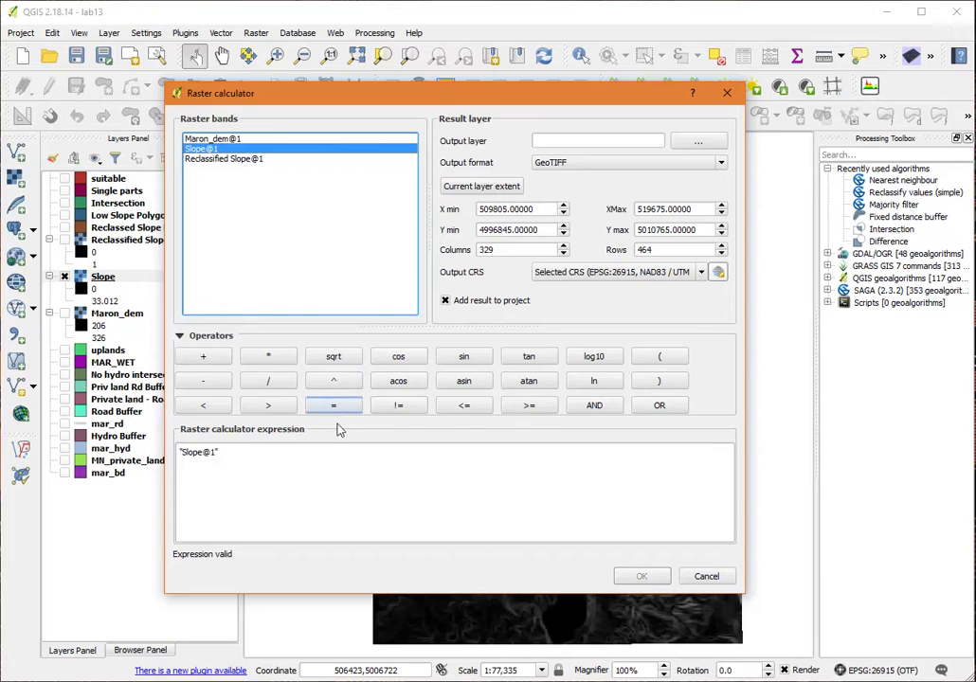
left_click(464, 405)
left_click(256, 458)
type("3")
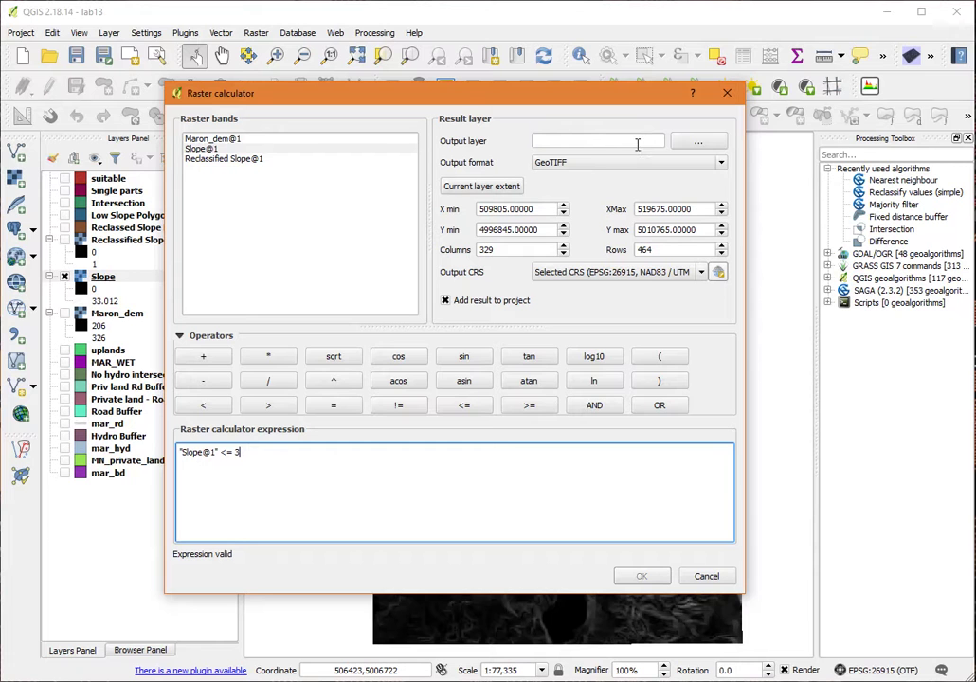
left_click(707, 577)
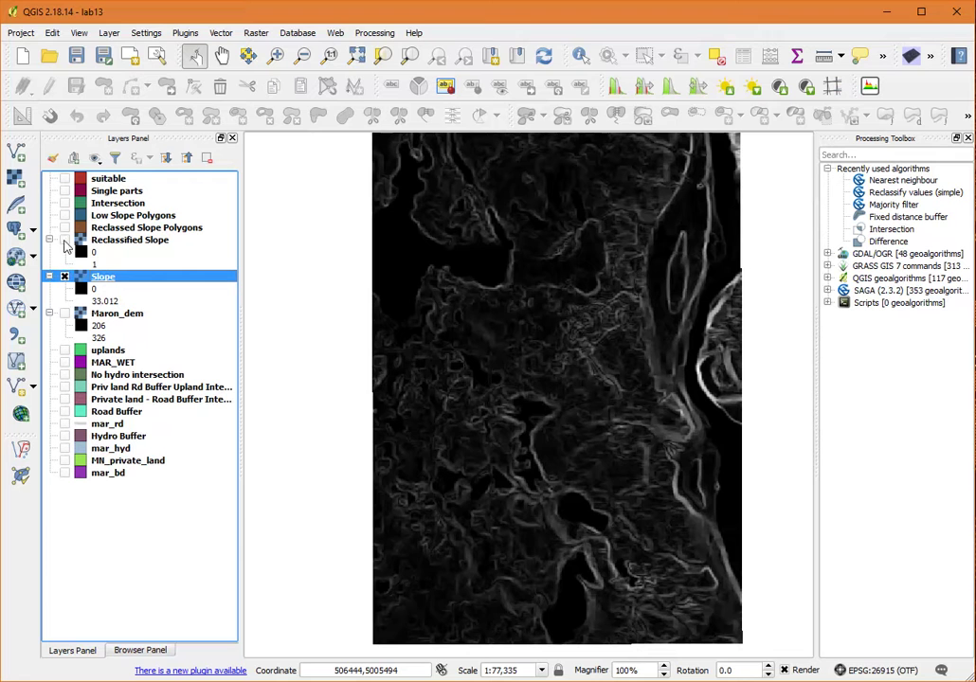
Step: Display the Reclassified Slope raster, set up its Polygonize conversion with the field name DN enabled, and close without running it
left_click(64, 240)
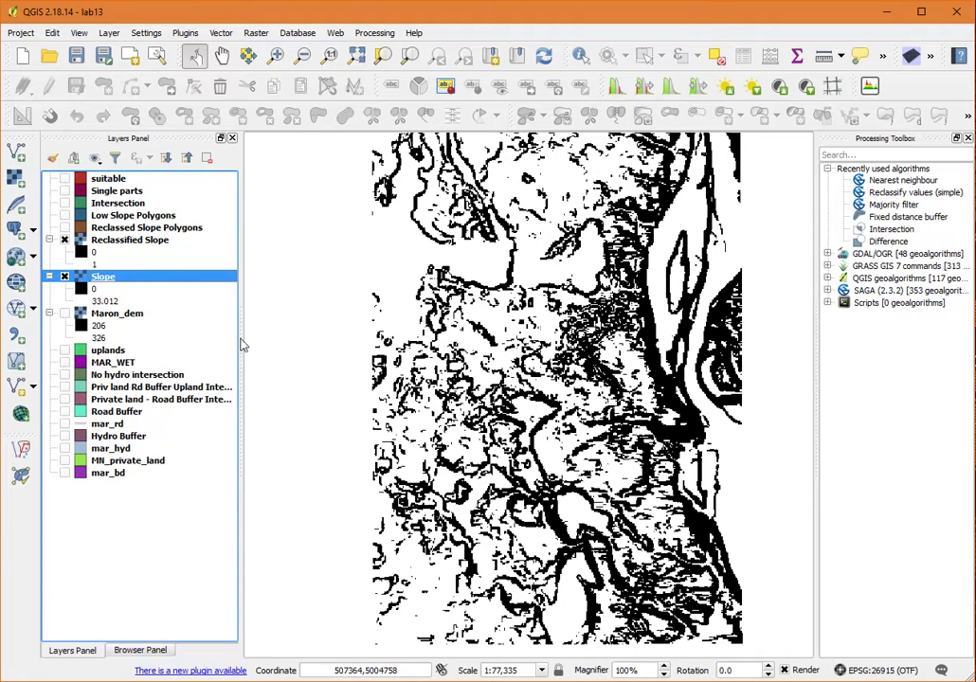
left_click(139, 241)
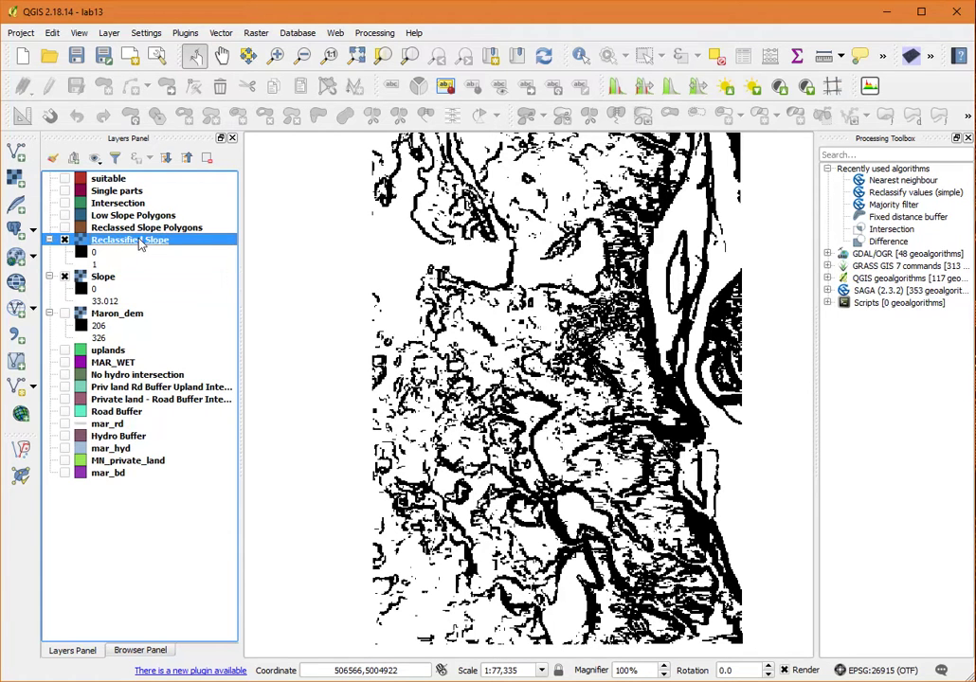
left_click(251, 34)
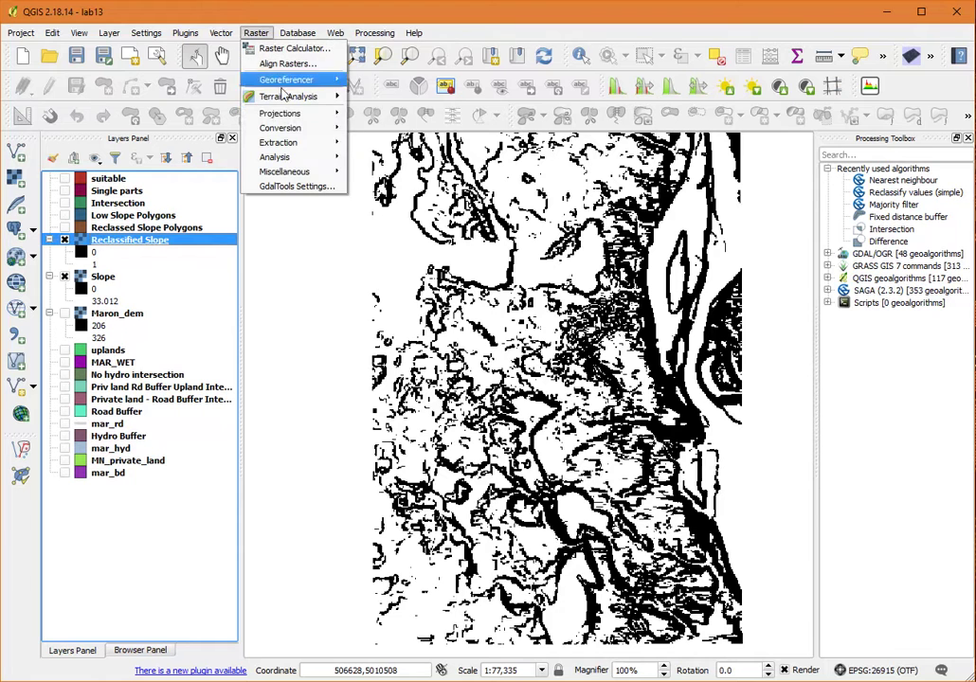
mouse_move(294, 131)
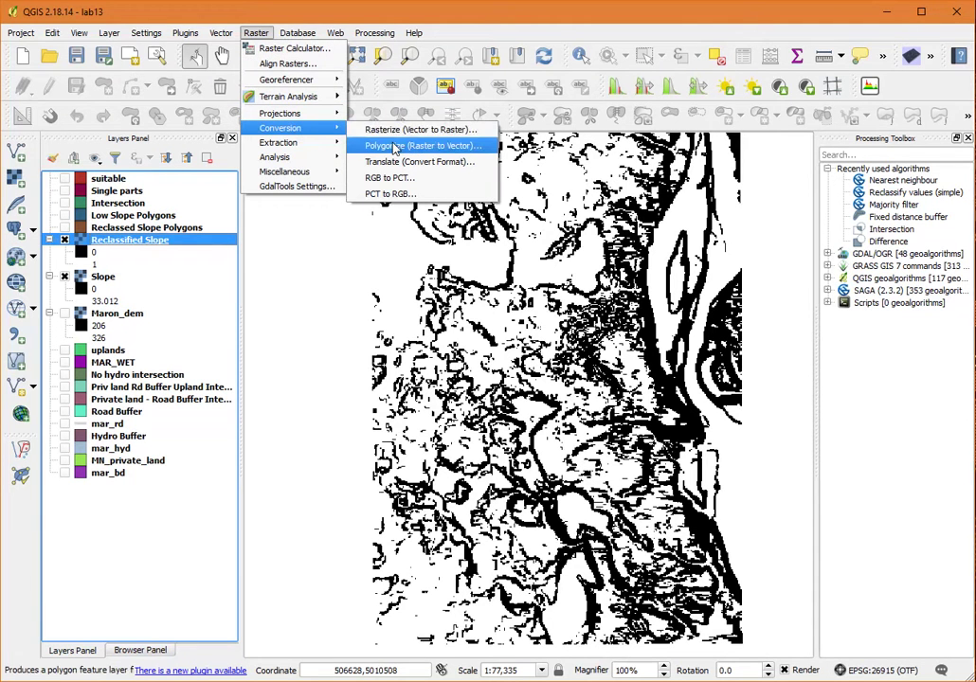
left_click(427, 146)
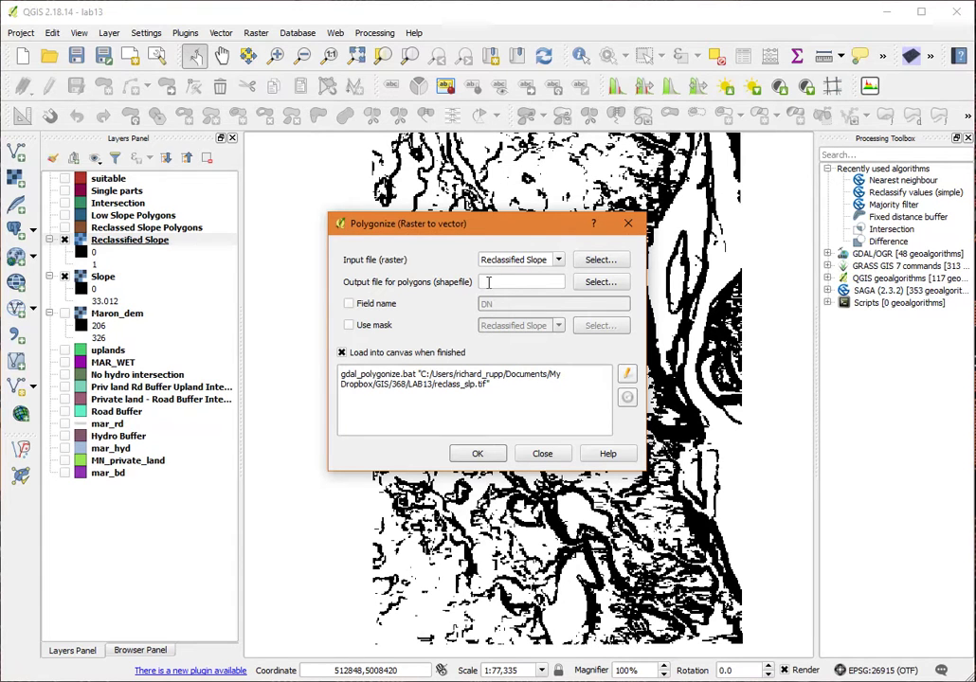
left_click(348, 303)
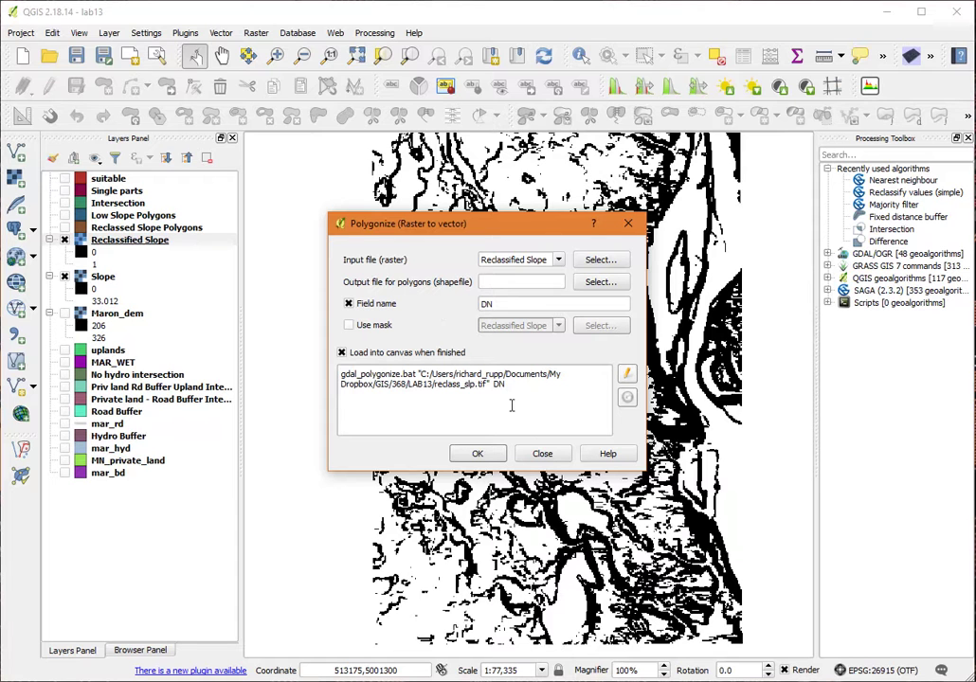
left_click(543, 455)
Step: Display the Reclassed Slope Polygons layer and open its attribute table
left_click(64, 227)
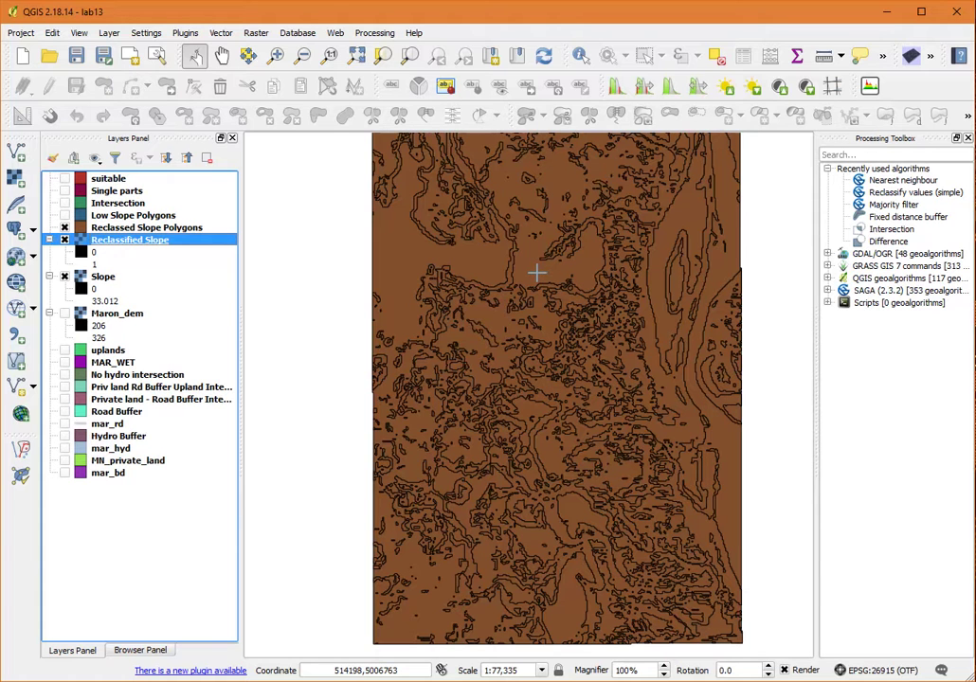
right_click(142, 243)
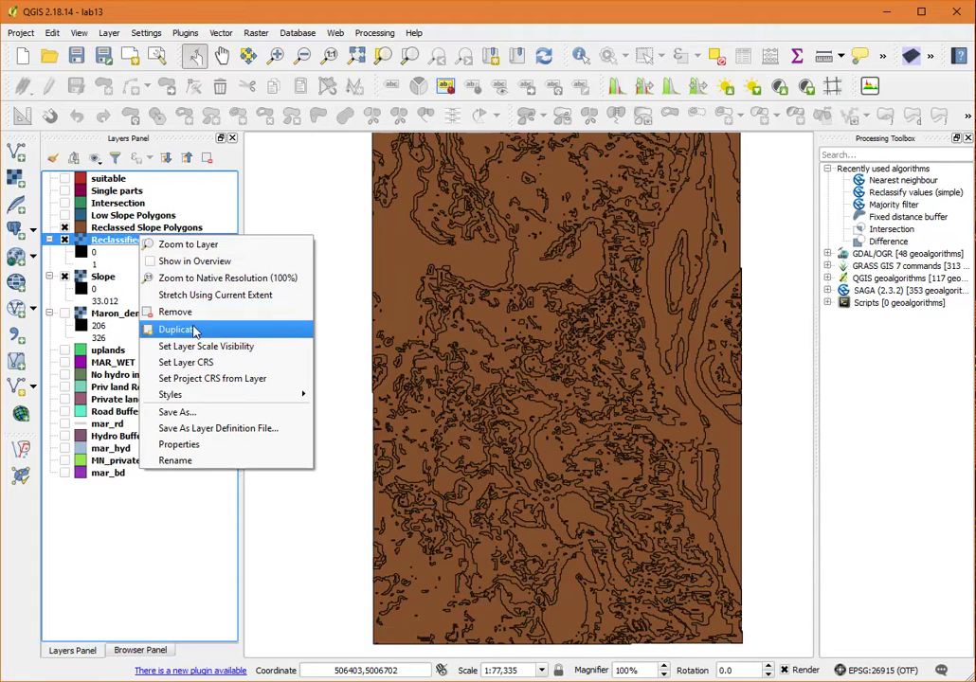
left_click(338, 199)
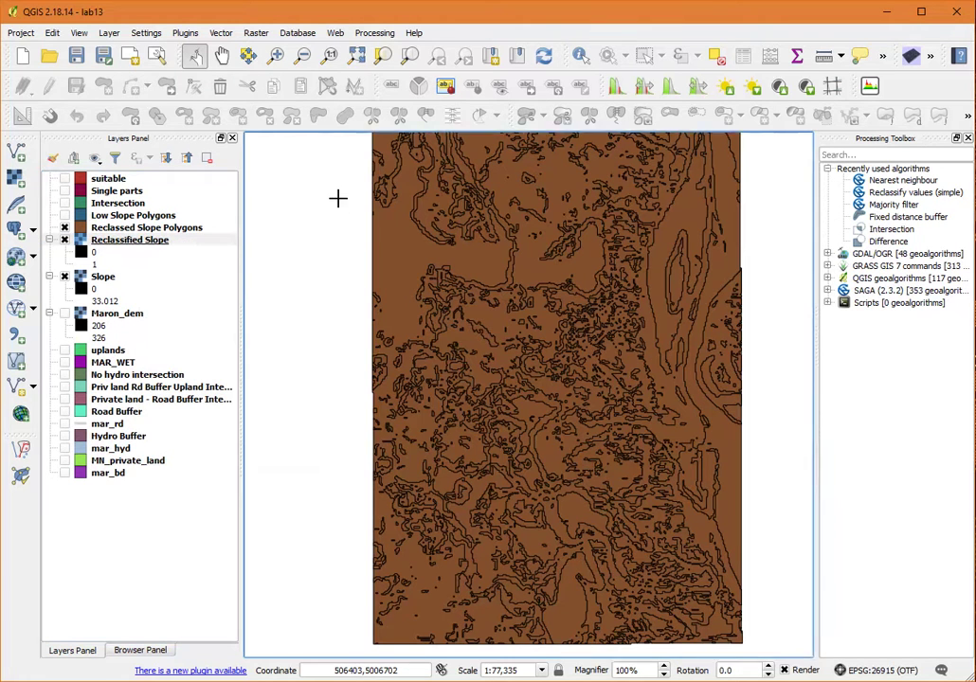
right_click(127, 234)
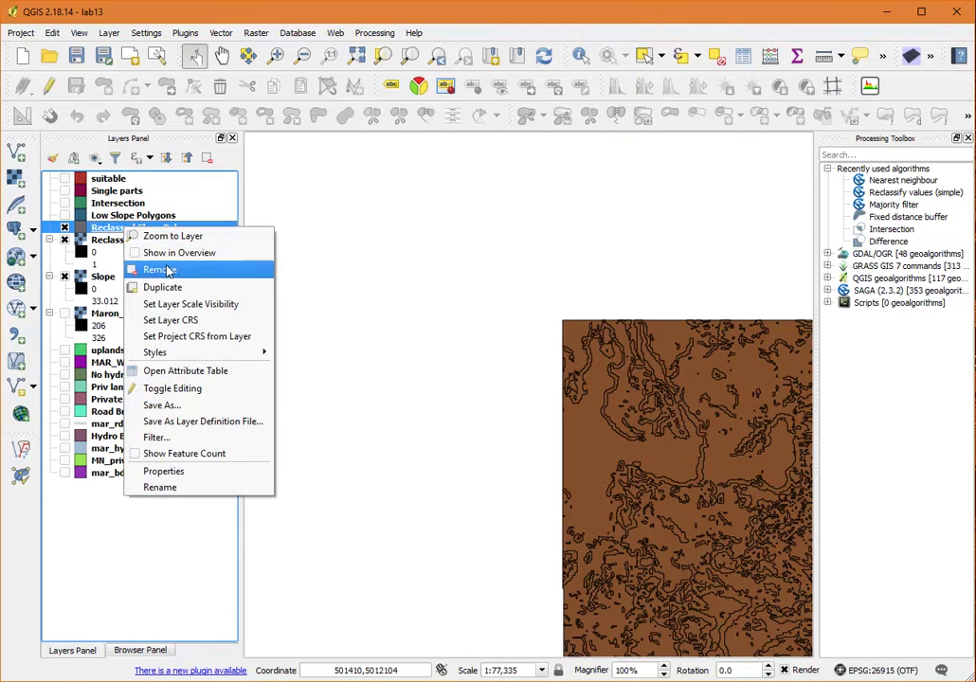
left_click(132, 237)
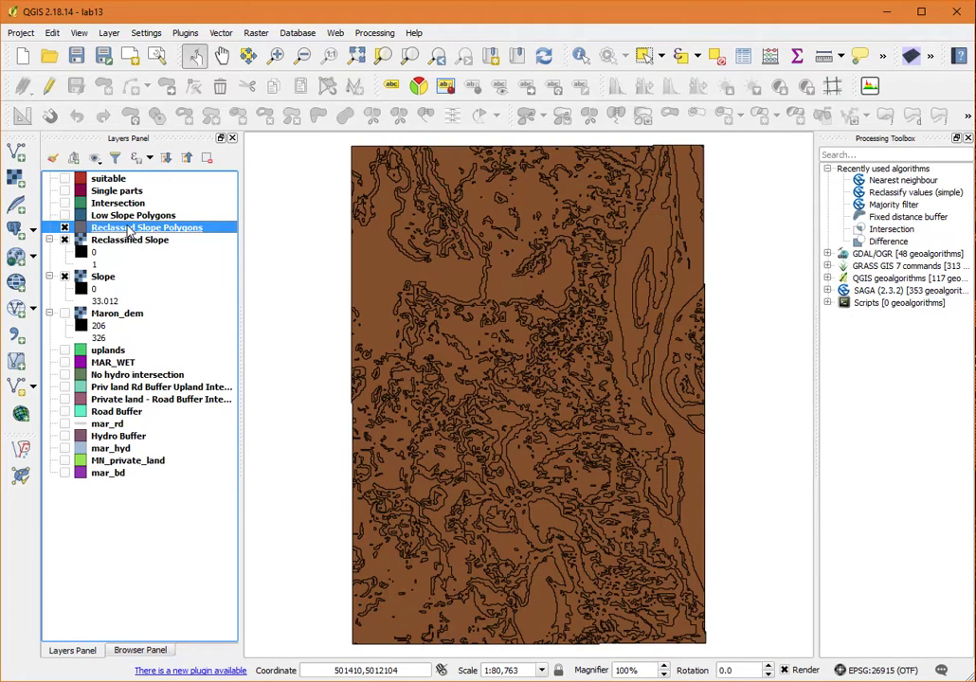
right_click(130, 230)
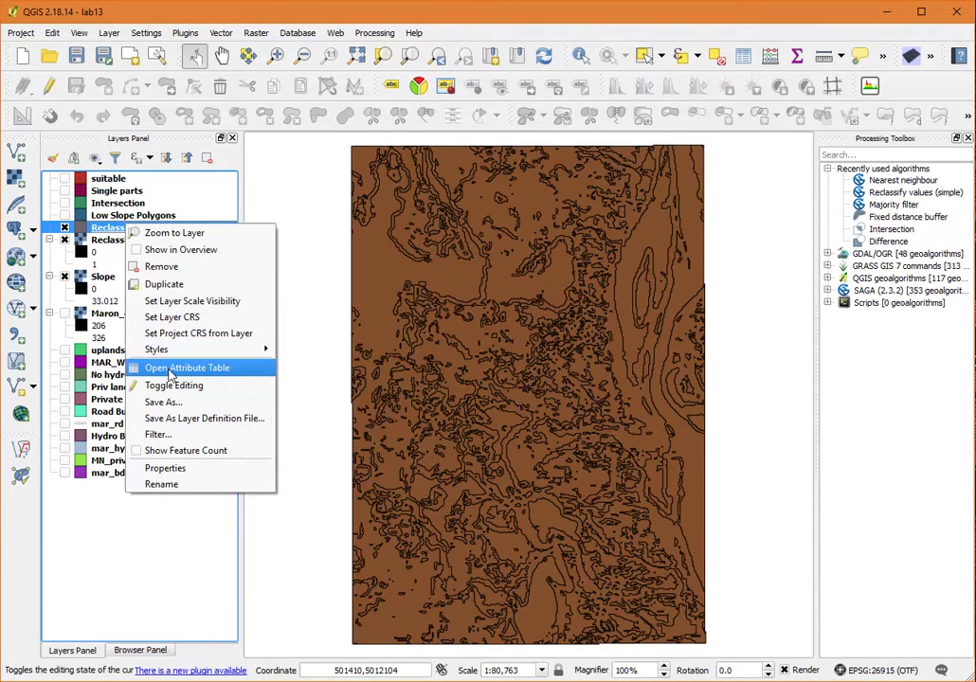
left_click(171, 370)
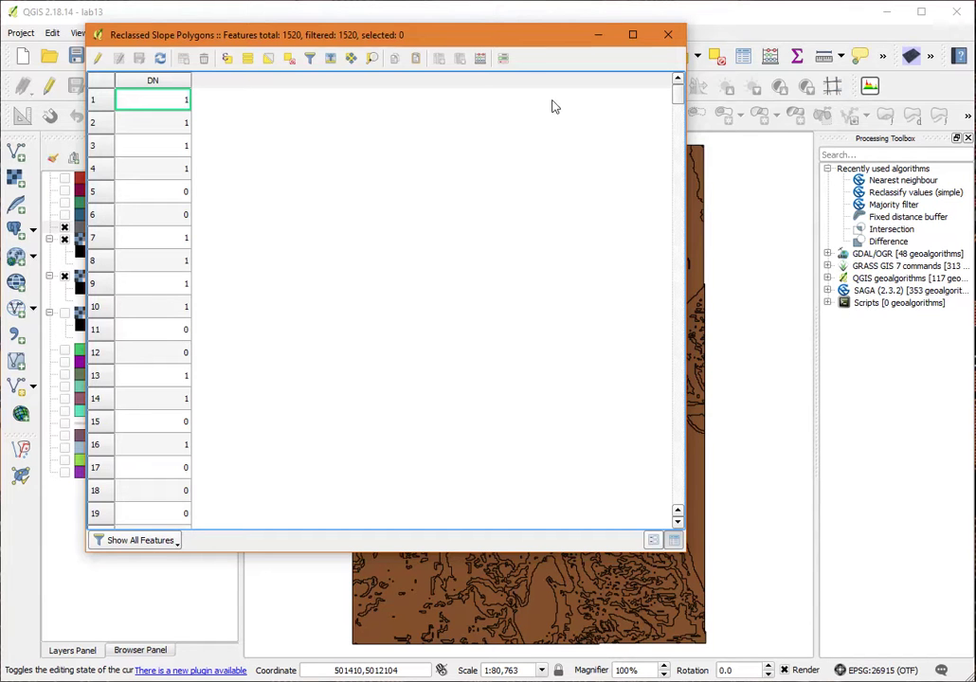
Step: Select the Reclassed Slope Polygons features matching the expression "DN" = 1 and close the attribute table
left_click(227, 59)
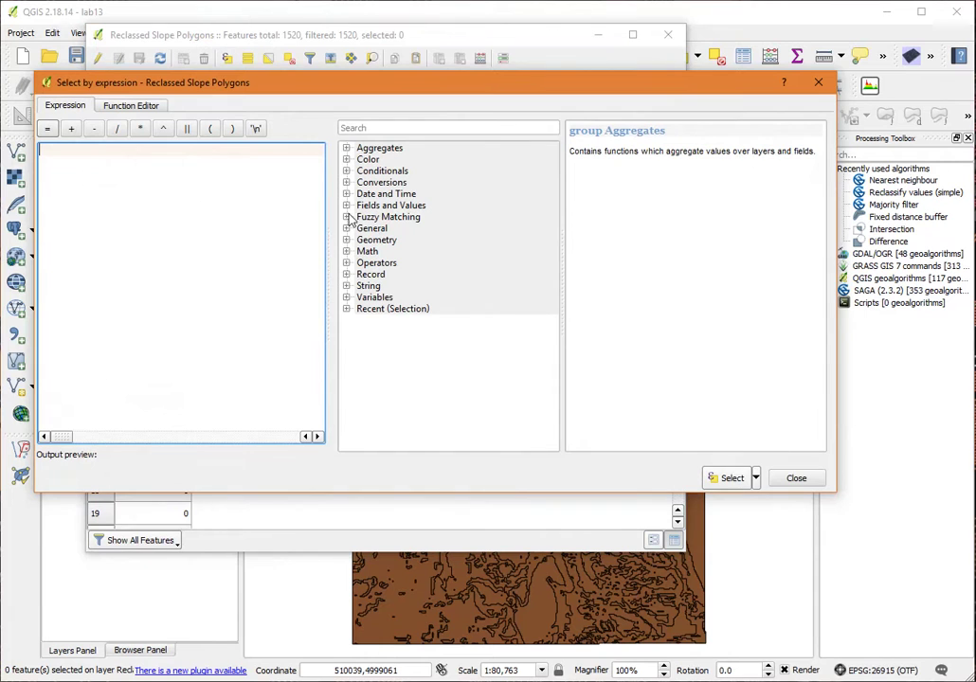
left_click(347, 206)
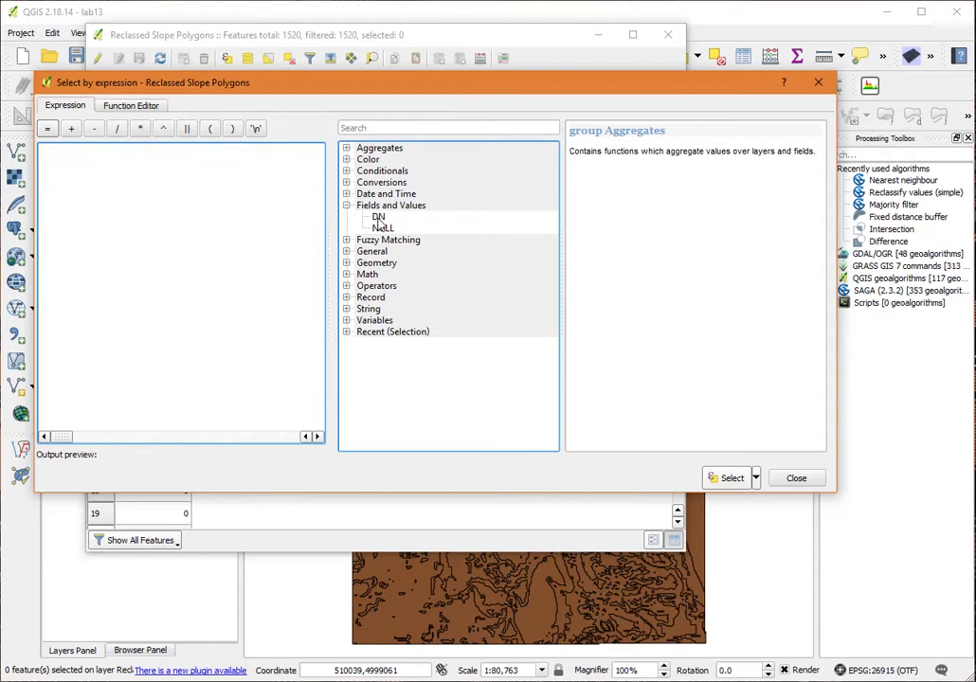
left_click(377, 217)
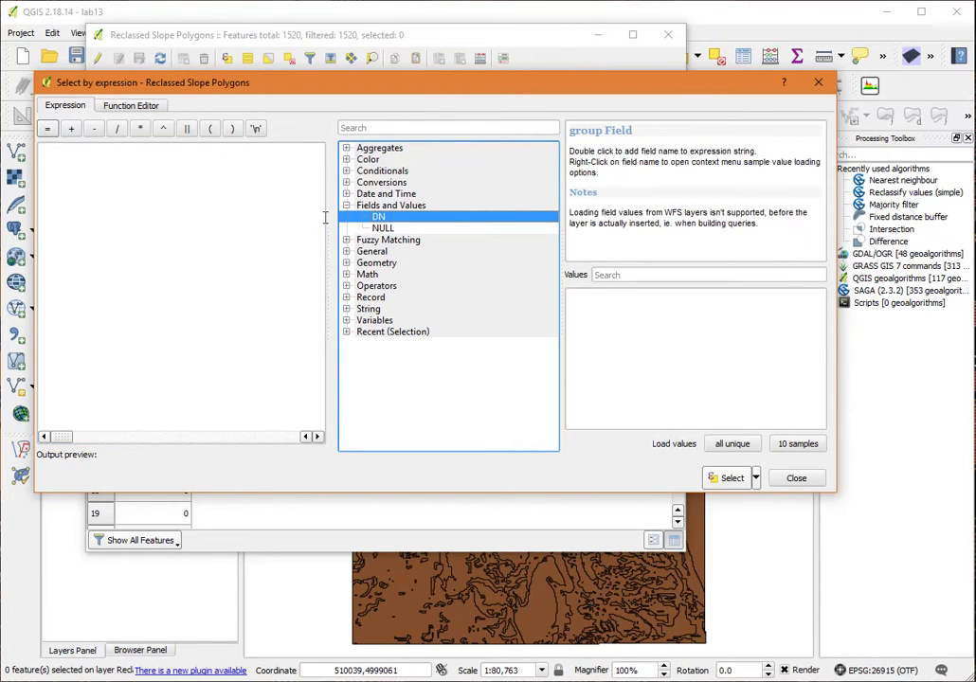
double_click(380, 219)
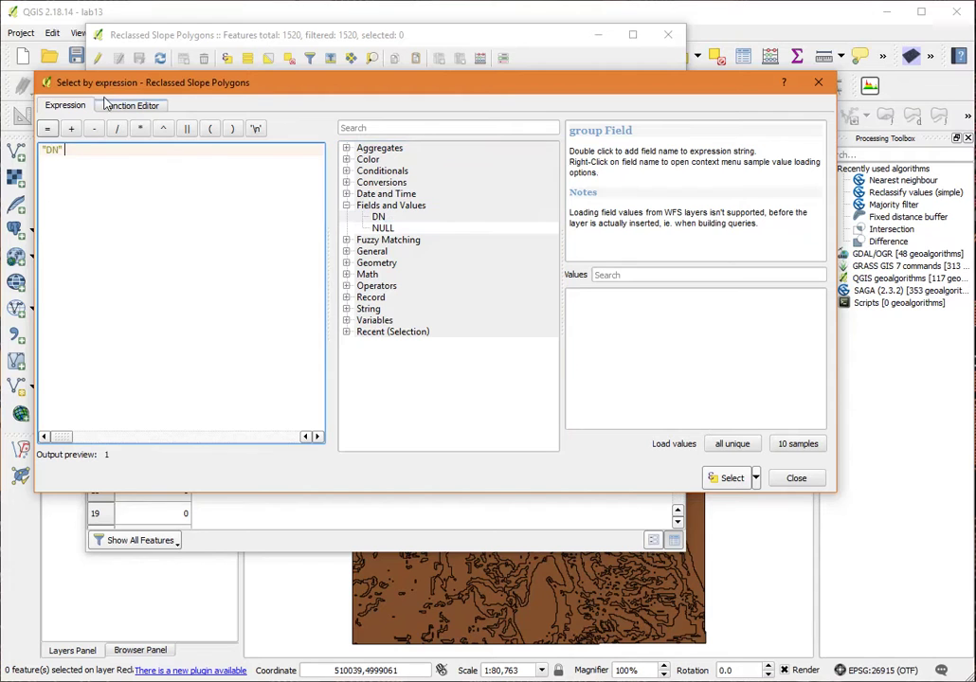
left_click(47, 128)
type("1")
left_click(732, 478)
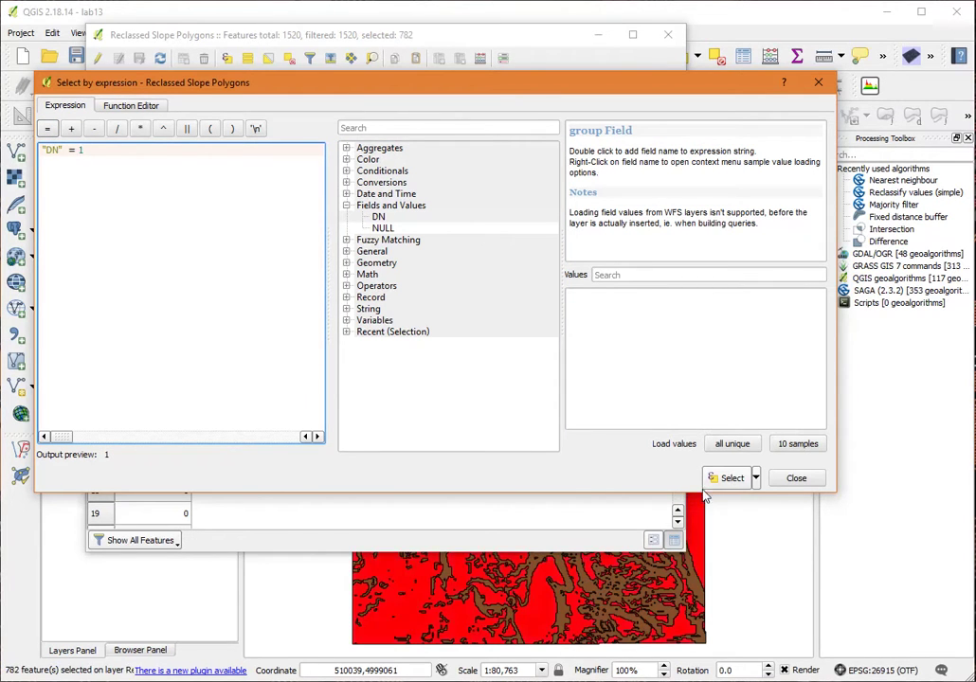
left_click(796, 479)
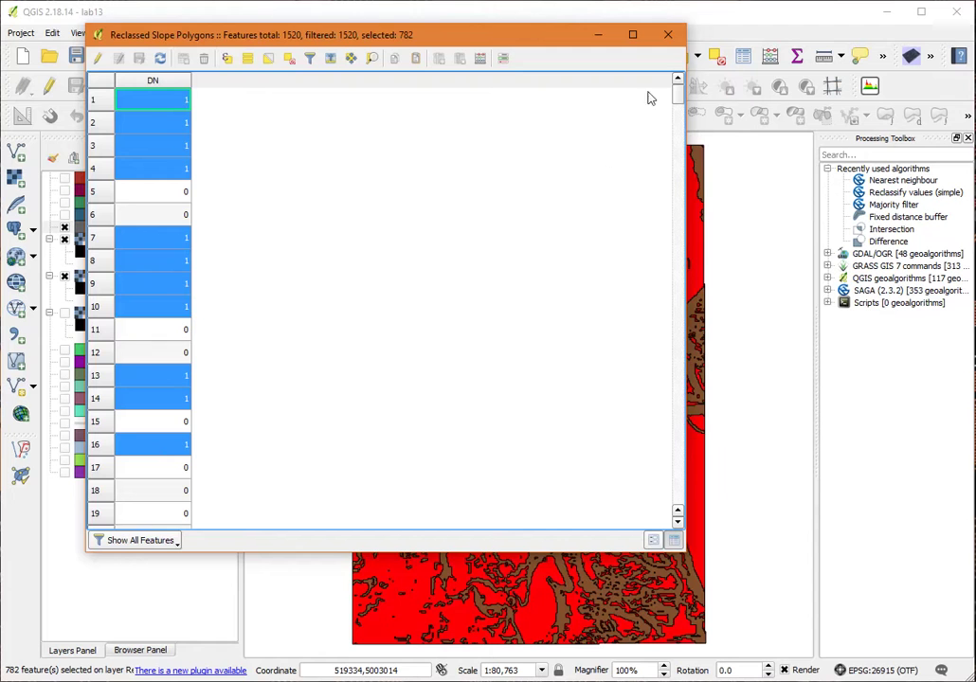
left_click(669, 34)
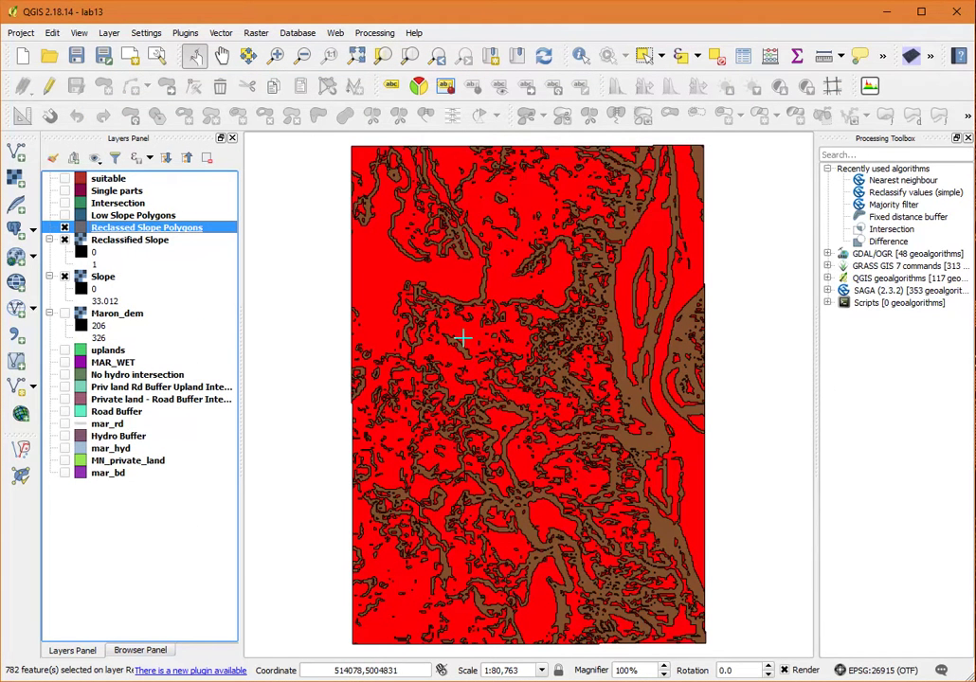
Step: Open the vector export settings for the selected Reclassed Slope Polygons features and cancel the export
right_click(168, 233)
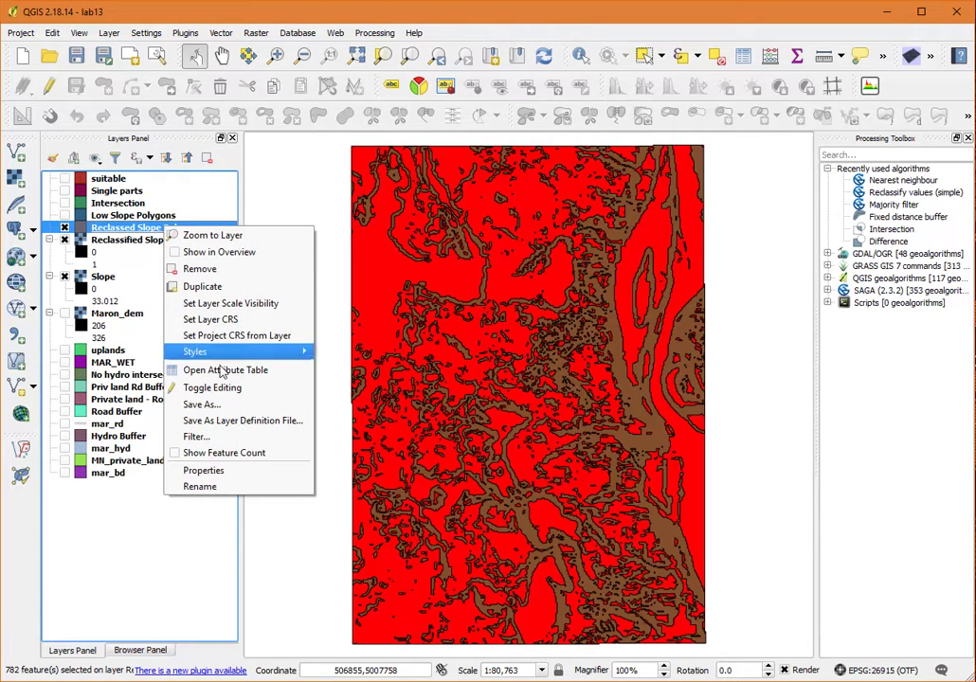
left_click(217, 406)
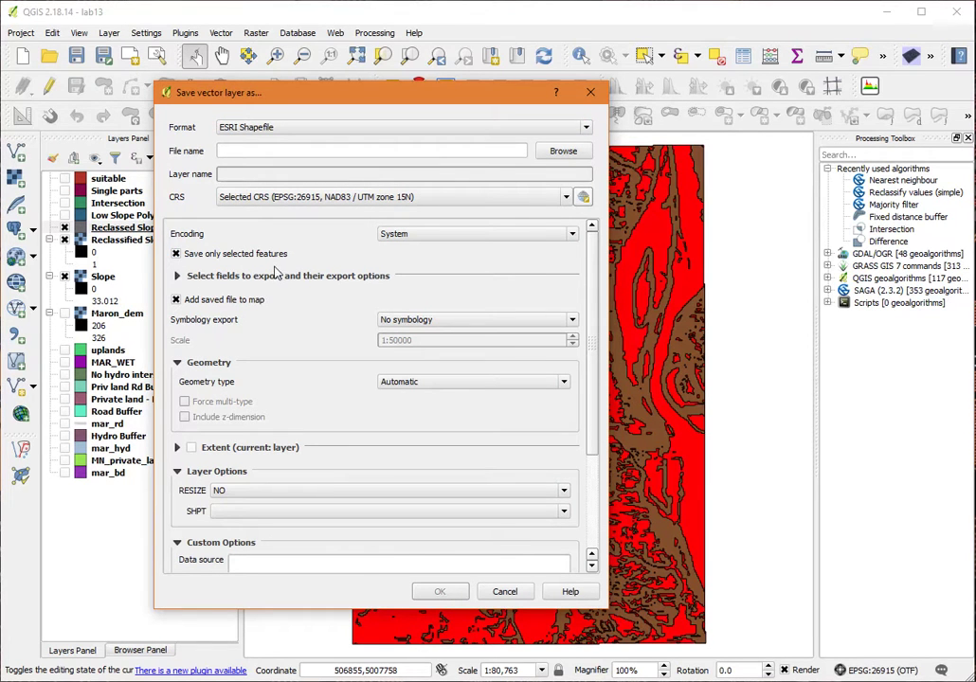
left_click(517, 599)
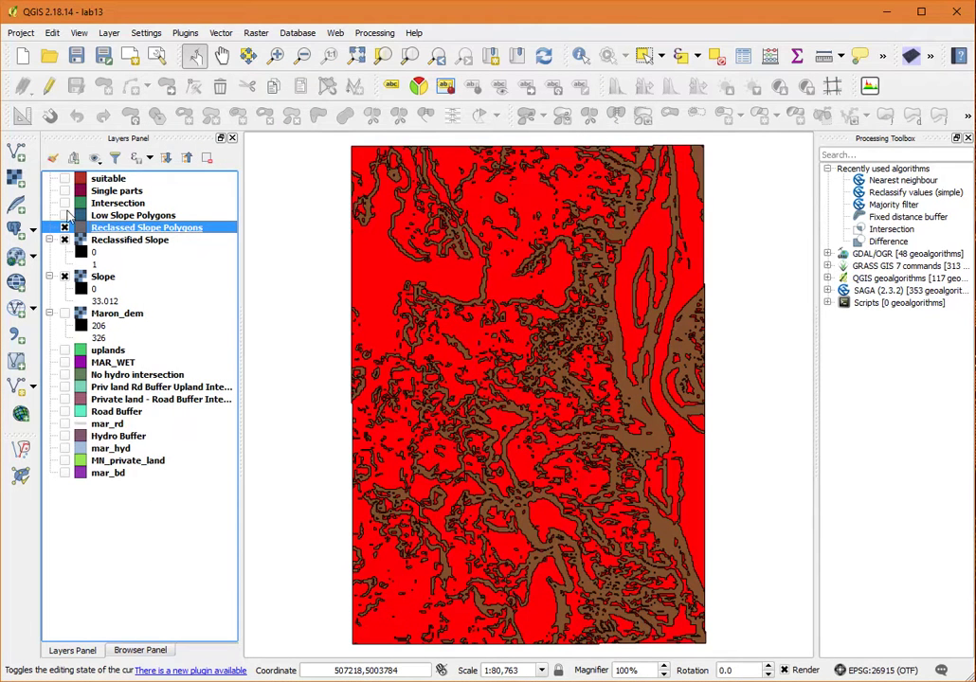
Step: Show the Low Slope Polygons layer and hide the Reclassed Slope Polygons, Reclassified Slope and Slope layers
left_click(64, 215)
left_click(65, 228)
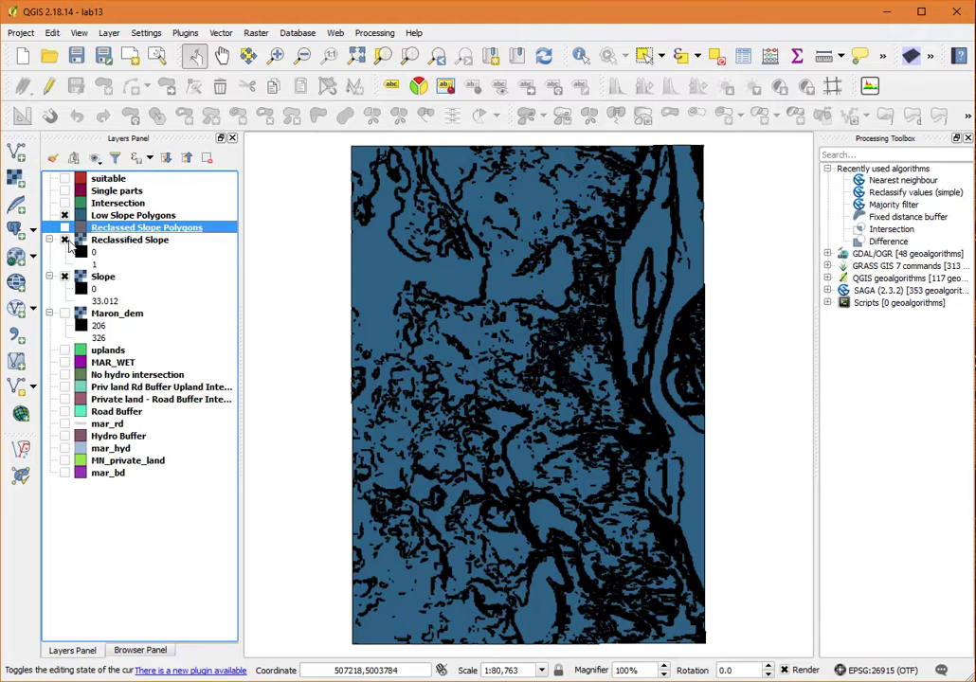
left_click(65, 275)
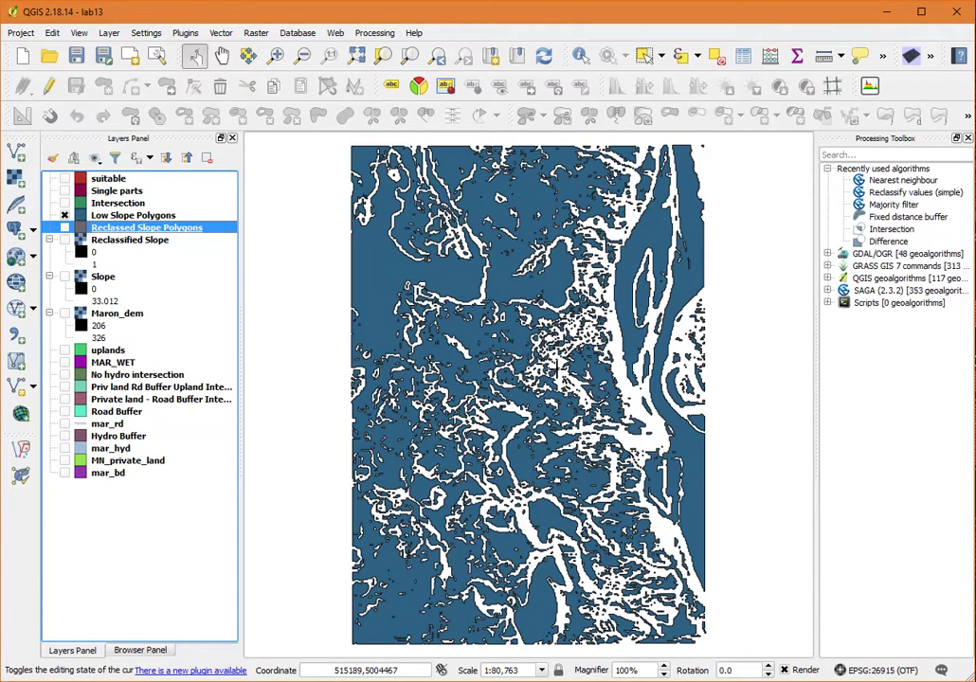